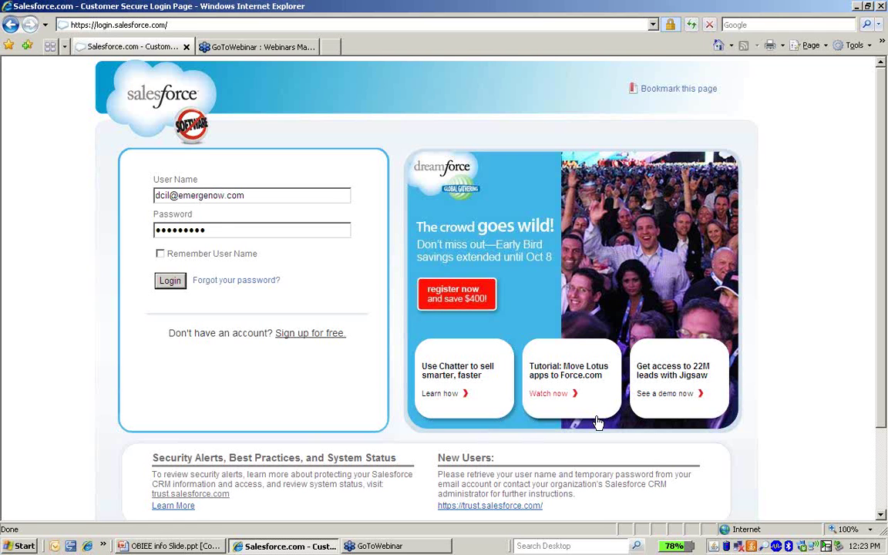
Submit the entered user name and password on the Salesforce login page.
click(175, 285)
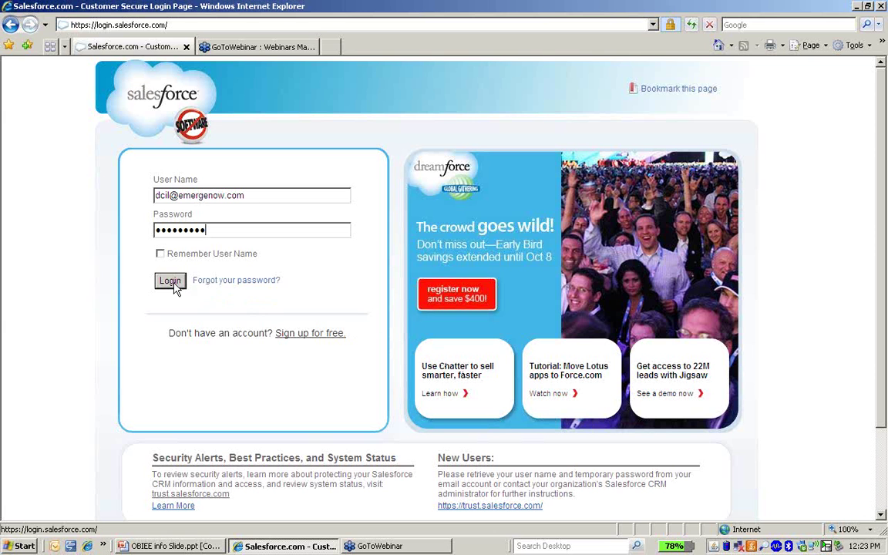
Log in and go to the Accounts tab's recent accounts list.
click(174, 284)
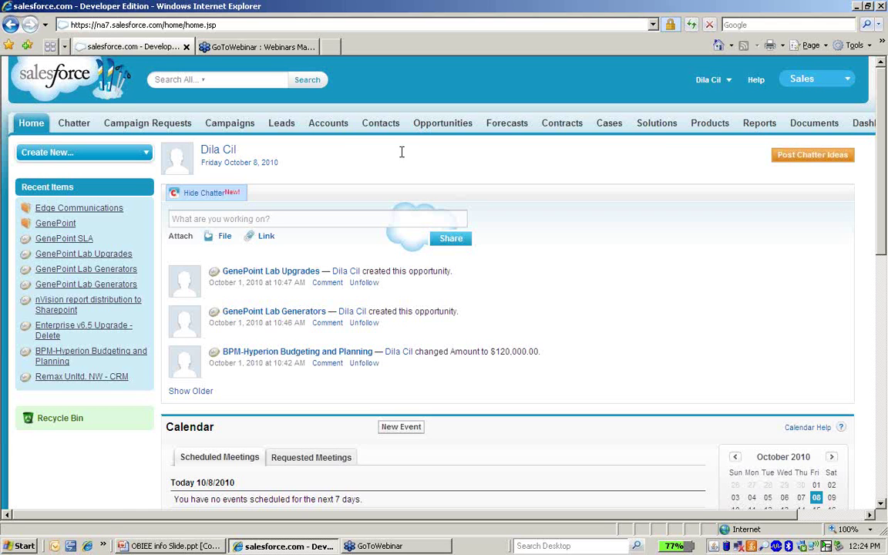
click(329, 127)
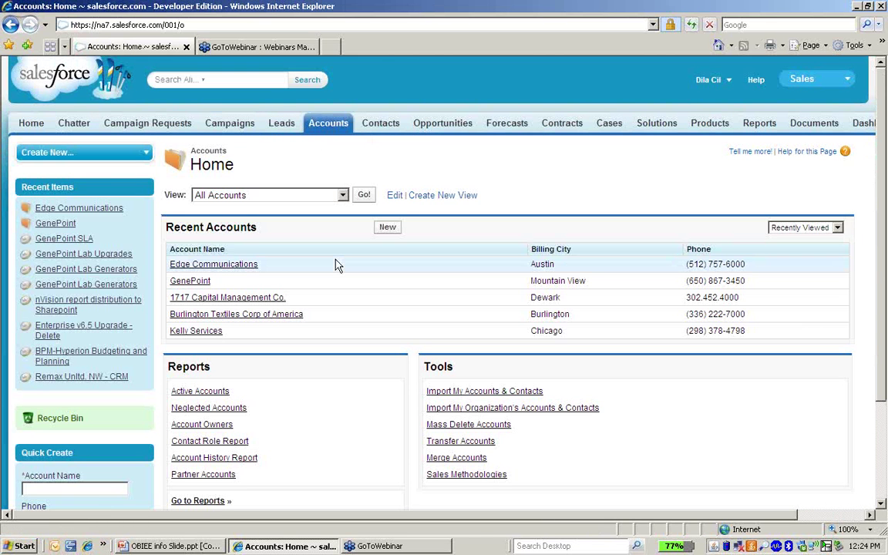
Open Edge Communications from the Recent Accounts list.
click(244, 266)
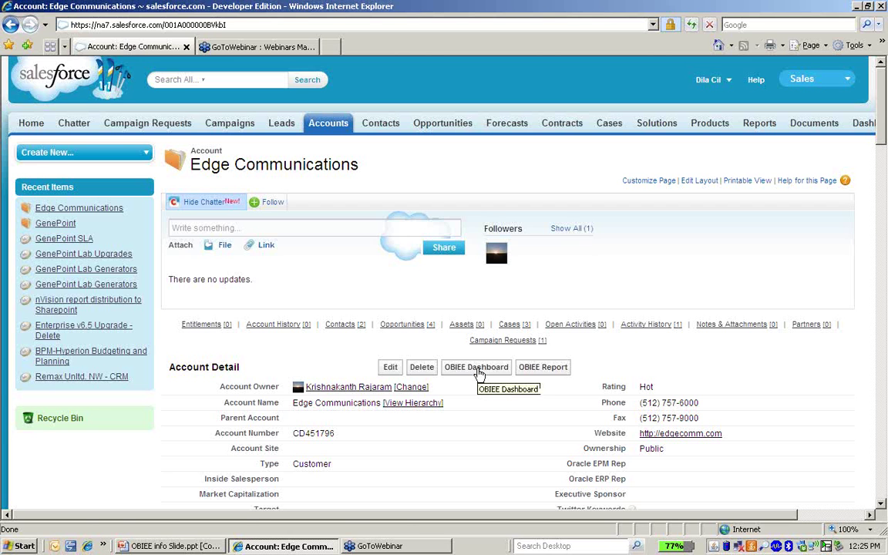
Show the OBIEE dashboard, filter probability at 20, and drill into New Opportunity's product detail.
click(478, 369)
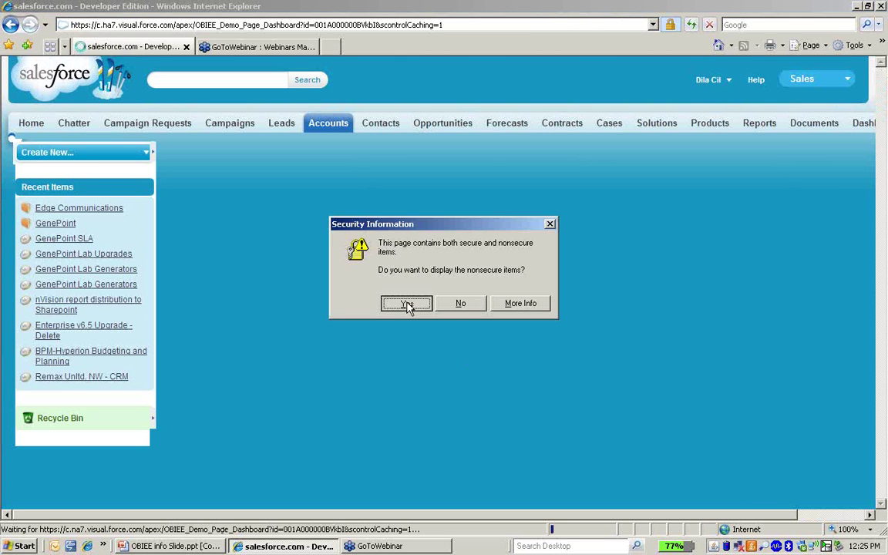
click(407, 305)
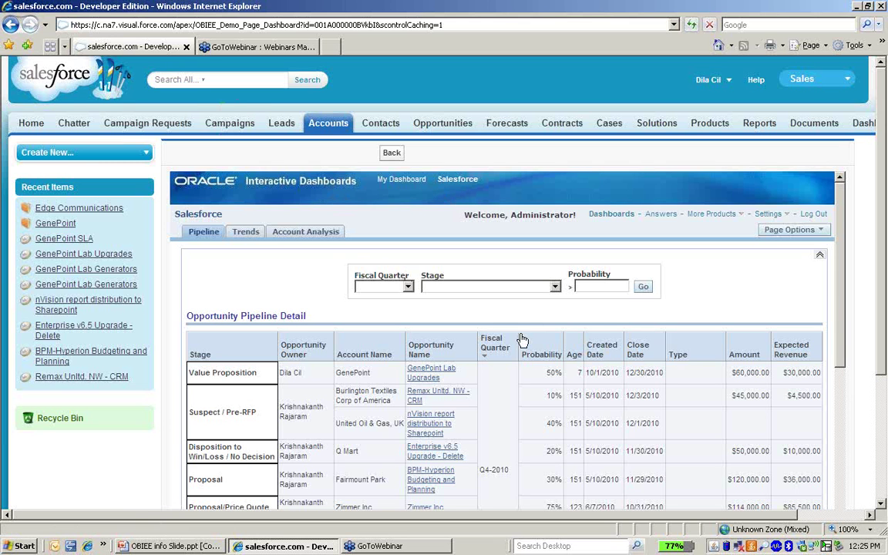
click(598, 286)
text(20)
click(644, 287)
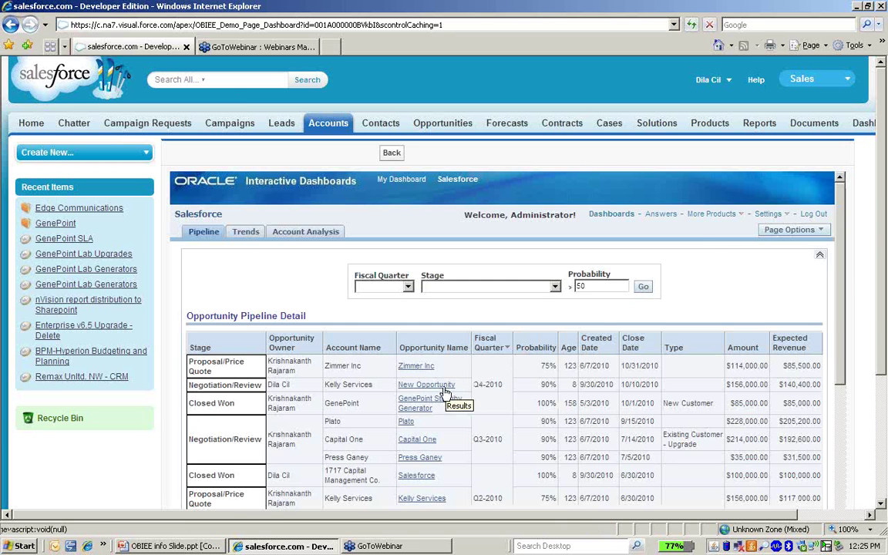
click(445, 388)
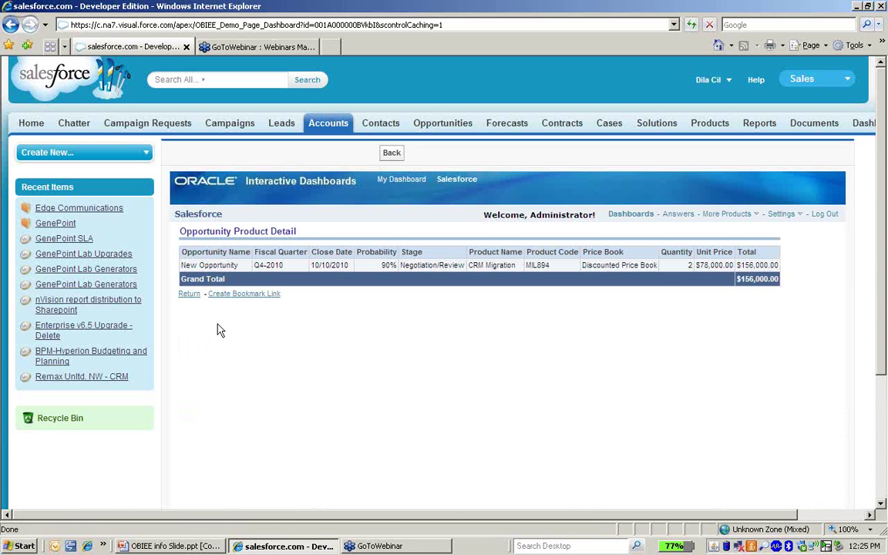
Return to the pipeline, view the Trends charts, then the Account Analysis page.
click(189, 296)
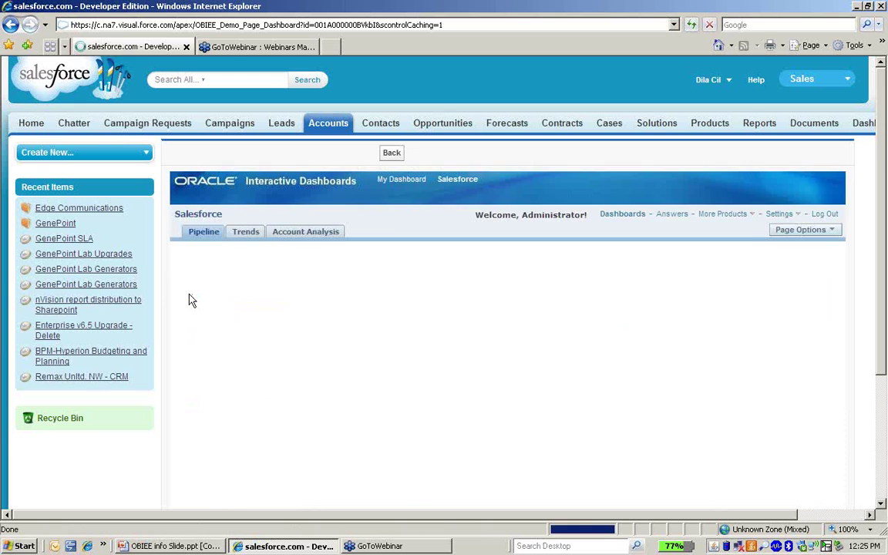
click(248, 234)
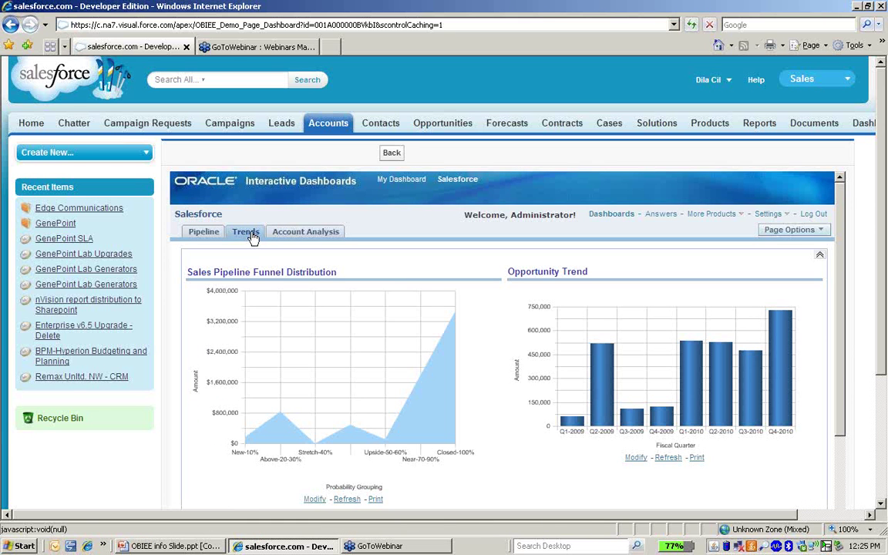
click(294, 238)
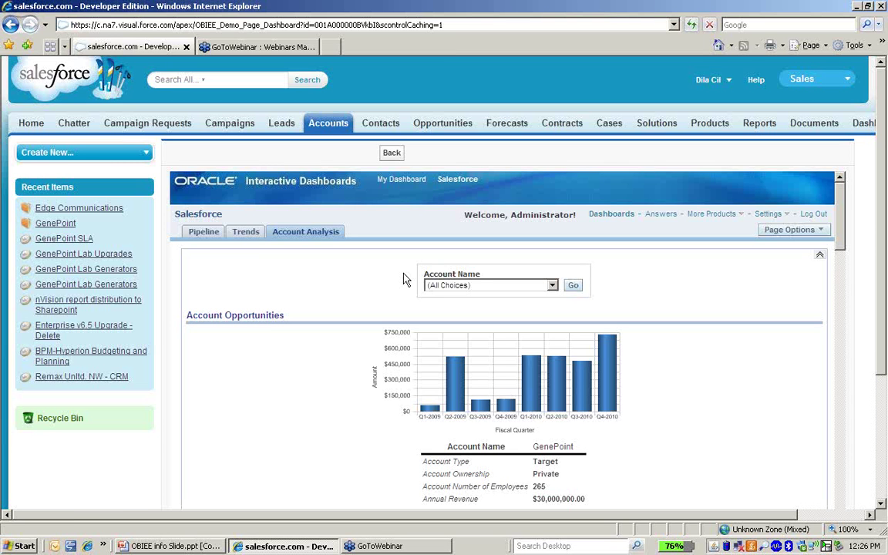
Back on Edge Communications, show its OBIEE Report, allowing nonsecure content, and highlight the account name.
click(393, 153)
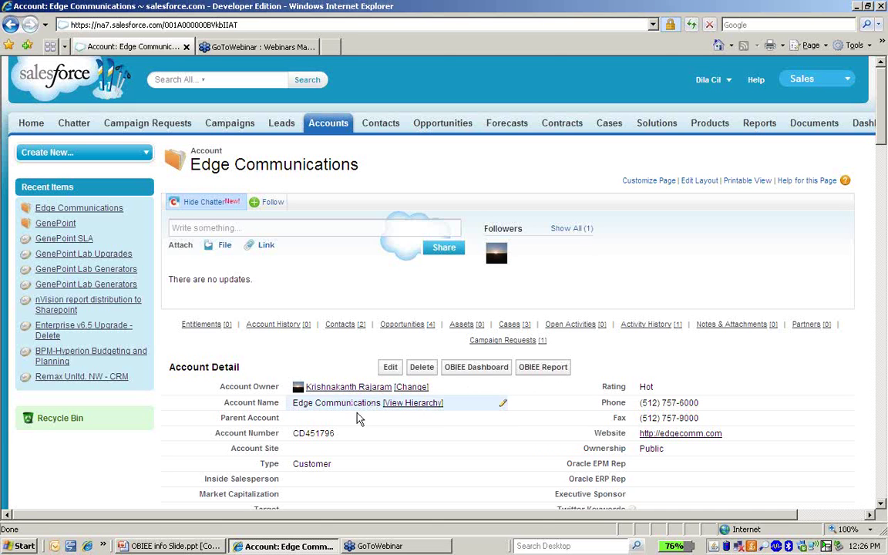
click(544, 368)
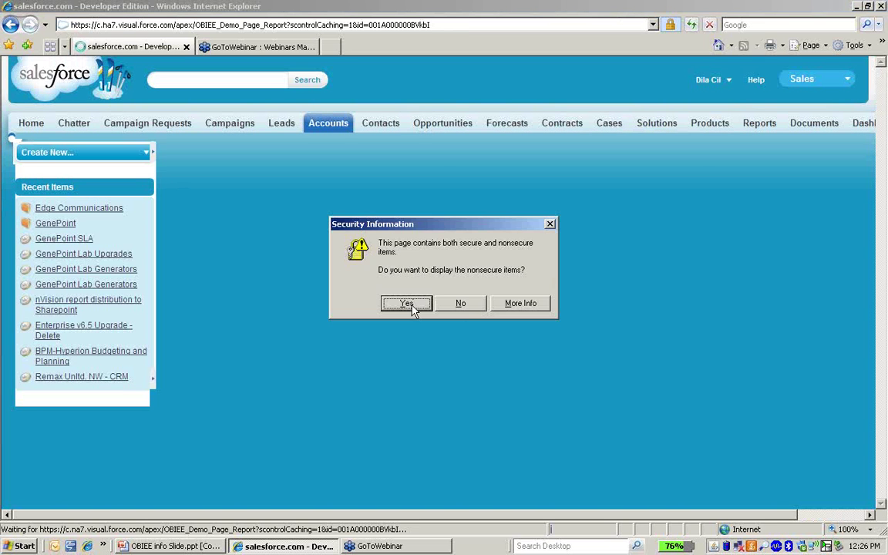
click(413, 307)
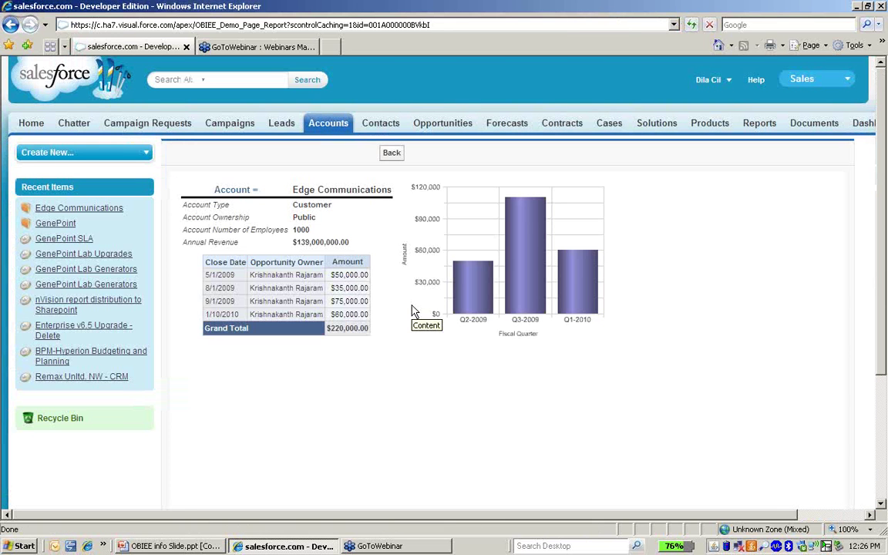
drag(264, 190, 342, 194)
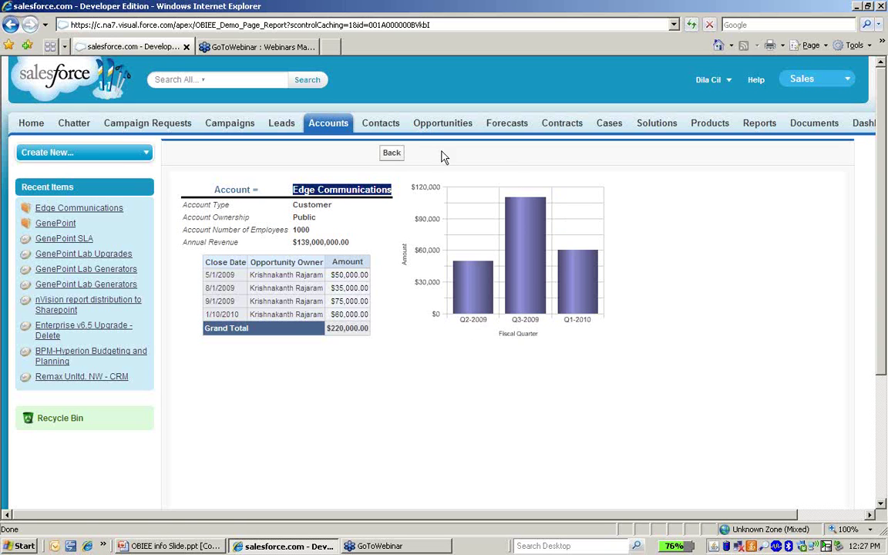
Open GenePoint from Recent Items, view its OBIEE Report, then return to the record.
click(392, 154)
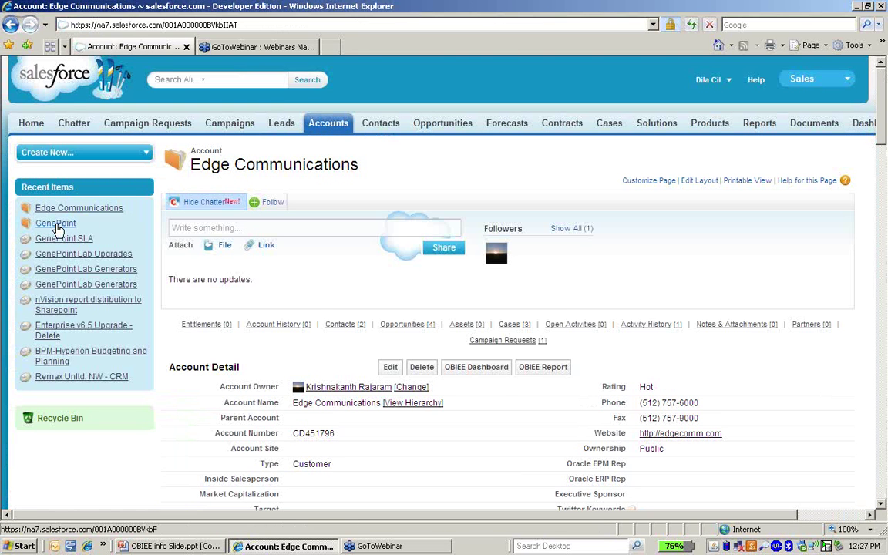
mouse_move(56, 223)
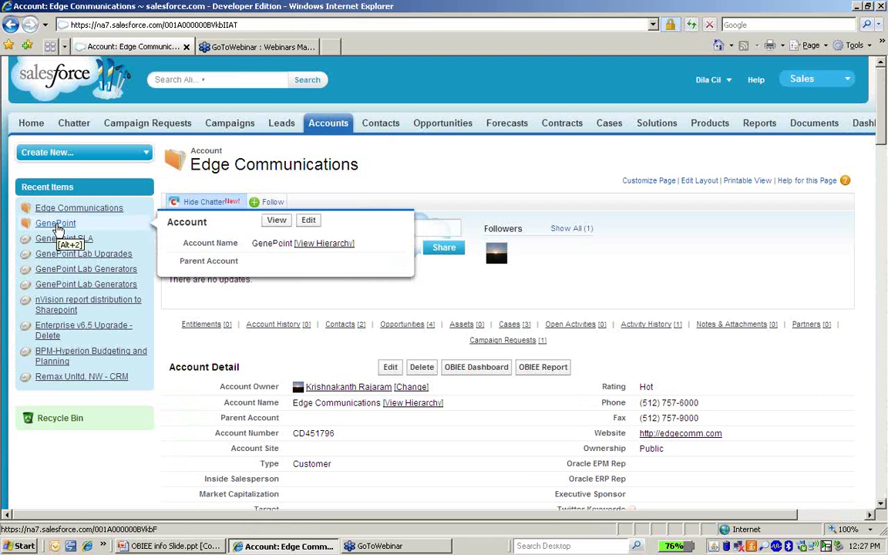
click(57, 224)
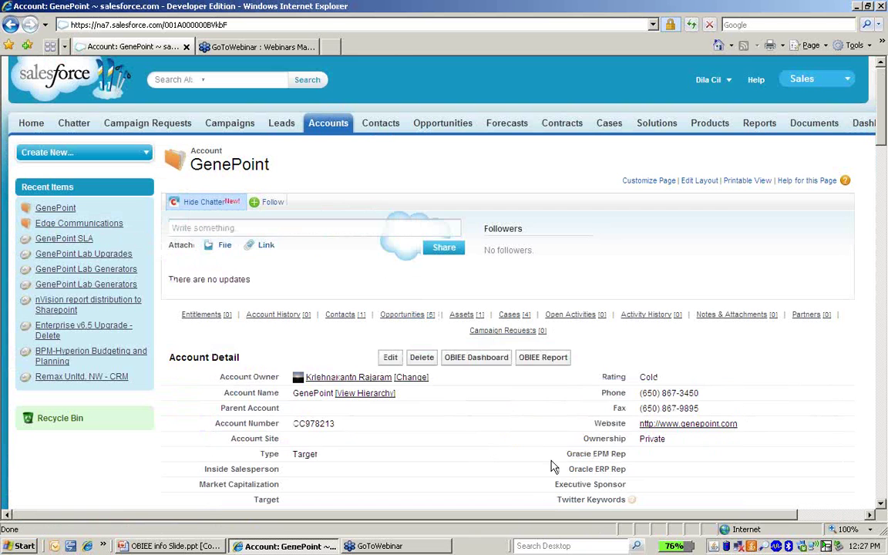
click(549, 366)
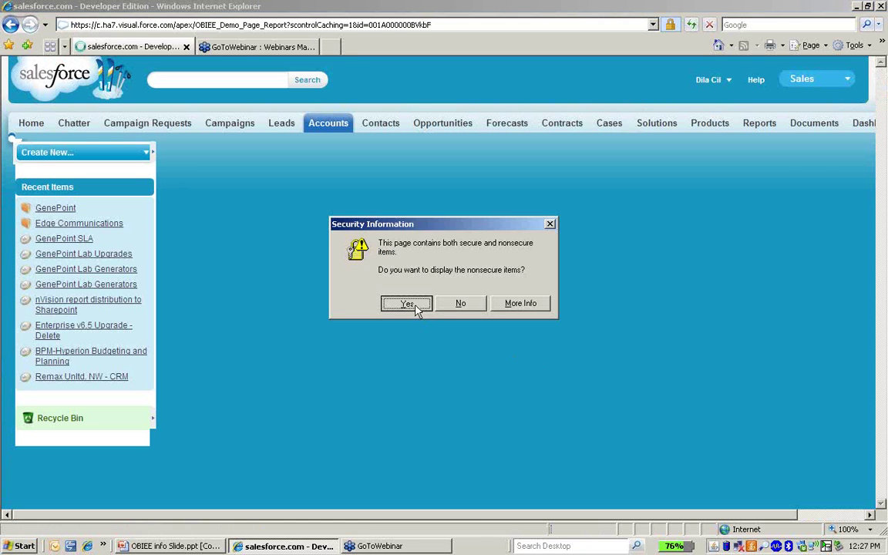
click(415, 305)
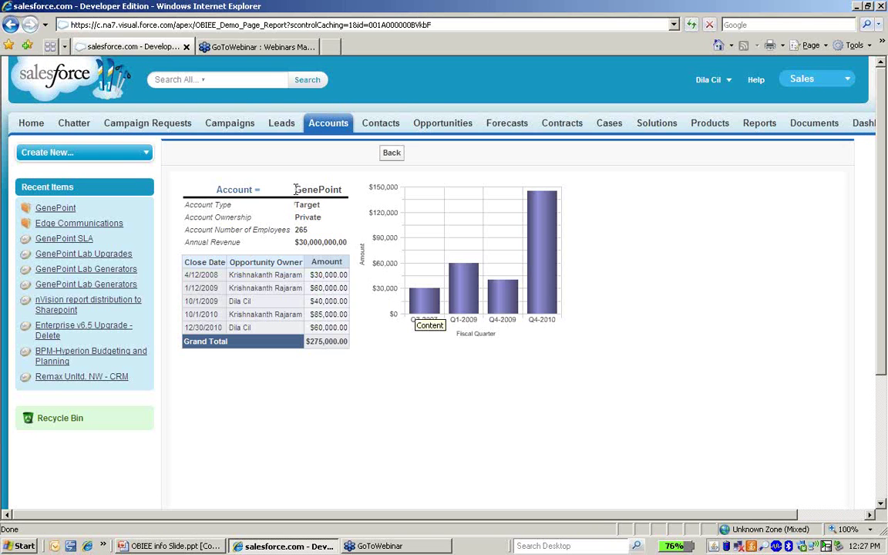
drag(296, 188, 344, 189)
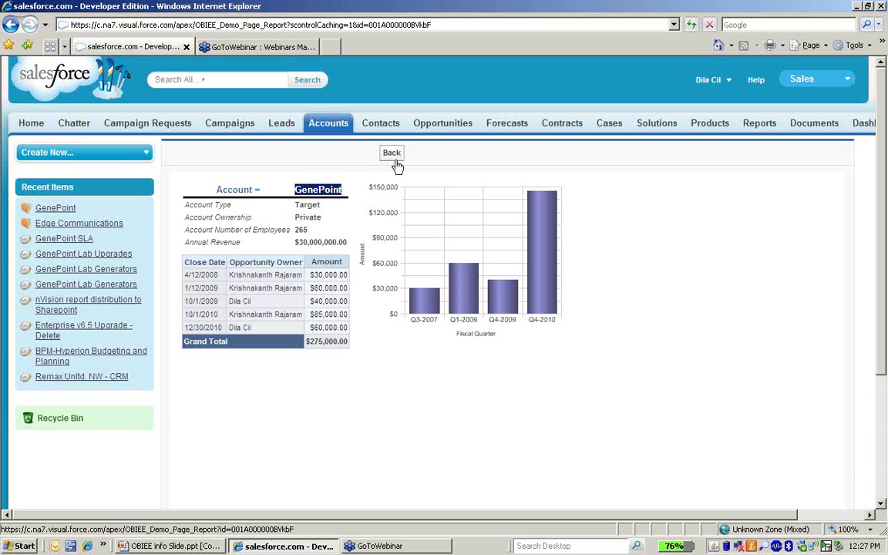
click(394, 159)
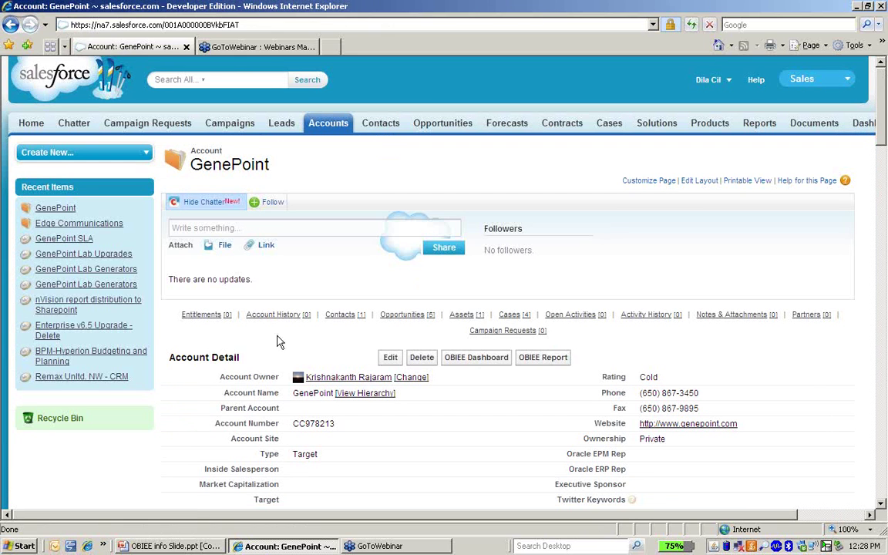
Switch to the 'OBIEE info Slide.ppt' thank-you slide via the taskbar.
click(182, 547)
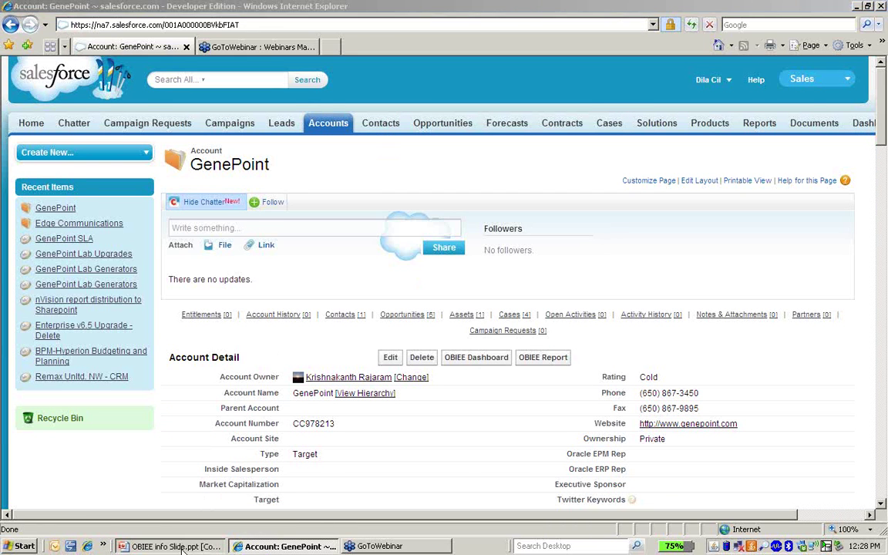